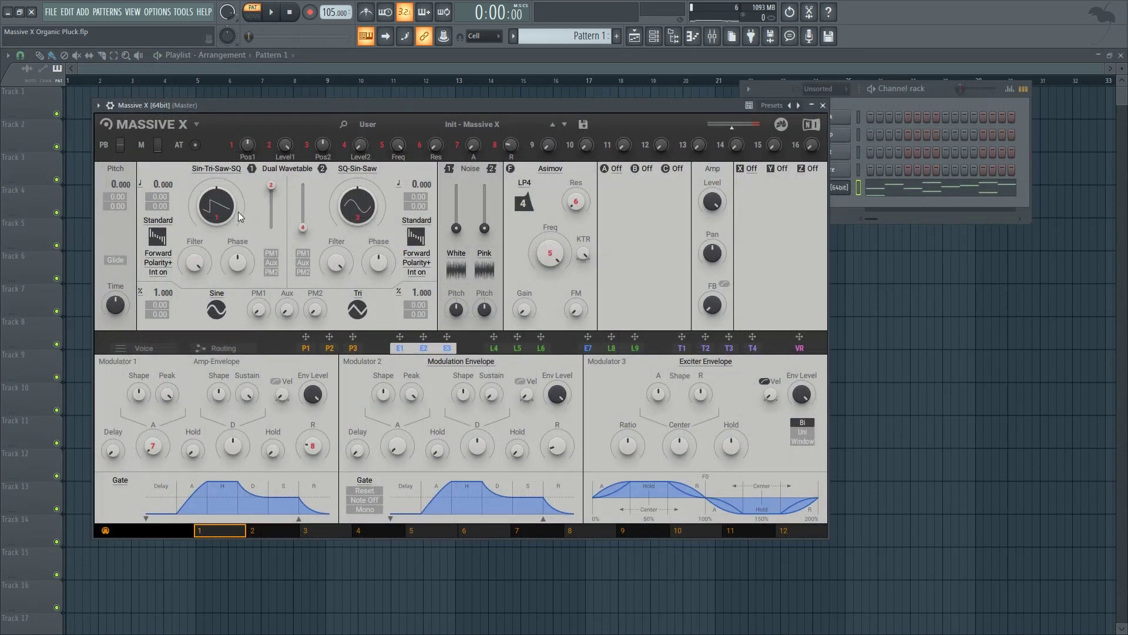
Set the position of the Sin-Tri-Saw-SQ wavetable in oscillator 1 to the sine shape and audition the pattern.
{"action": "key", "text": "space"}
{"action": "left_click_drag", "start_coordinate": [222, 206], "coordinate": [219, 206]}
{"action": "key", "text": "space"}
{"action": "key", "text": "space"}
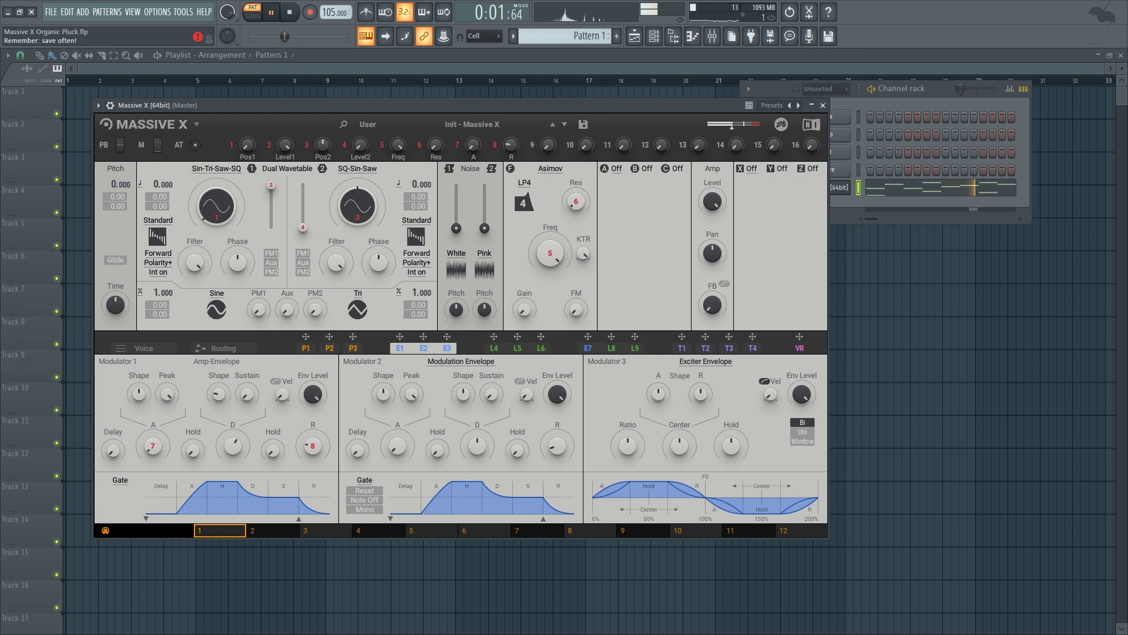
Lengthen the amp envelope's release to about 0.59 and audition the pattern.
{"action": "key", "text": "space"}
{"action": "left_click_drag", "start_coordinate": [314, 450], "coordinate": [314, 446]}
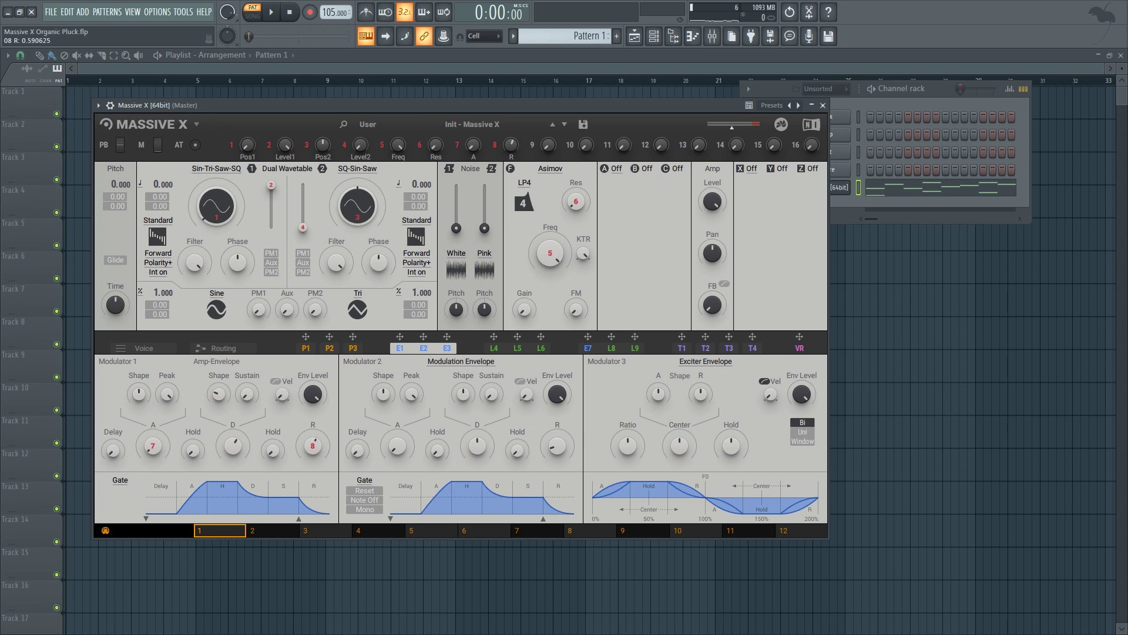
{"action": "key", "text": "space"}
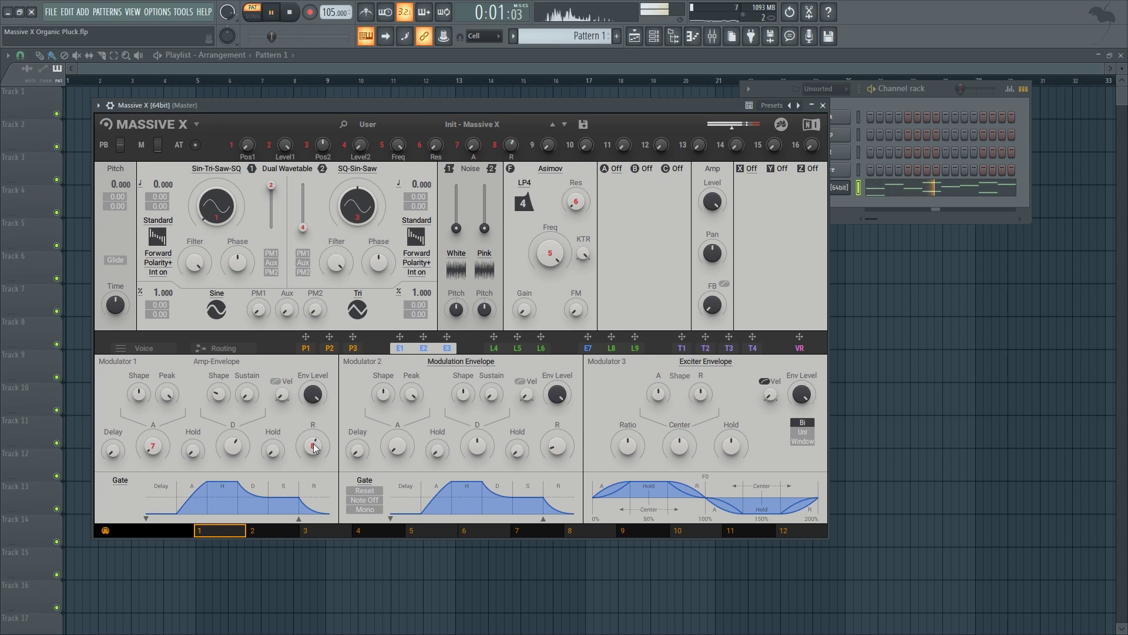
{"action": "key", "text": "space"}
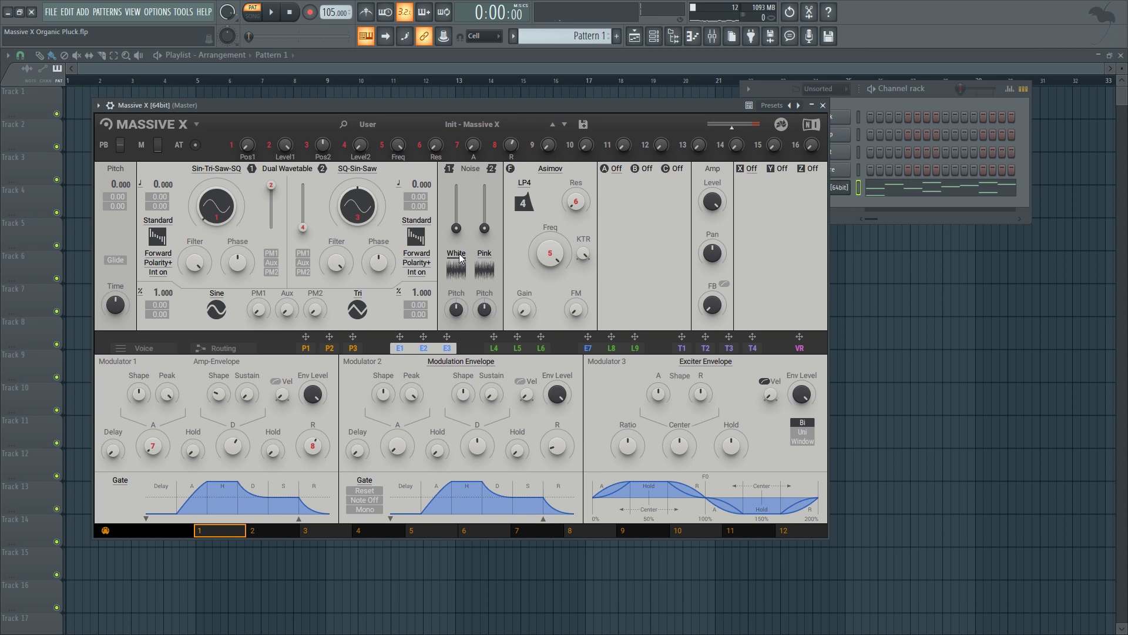
Set noise 1 to Bubbles and noise 2 to Rainroof, both from the Environment category.
{"action": "left_click", "coordinate": [460, 259]}
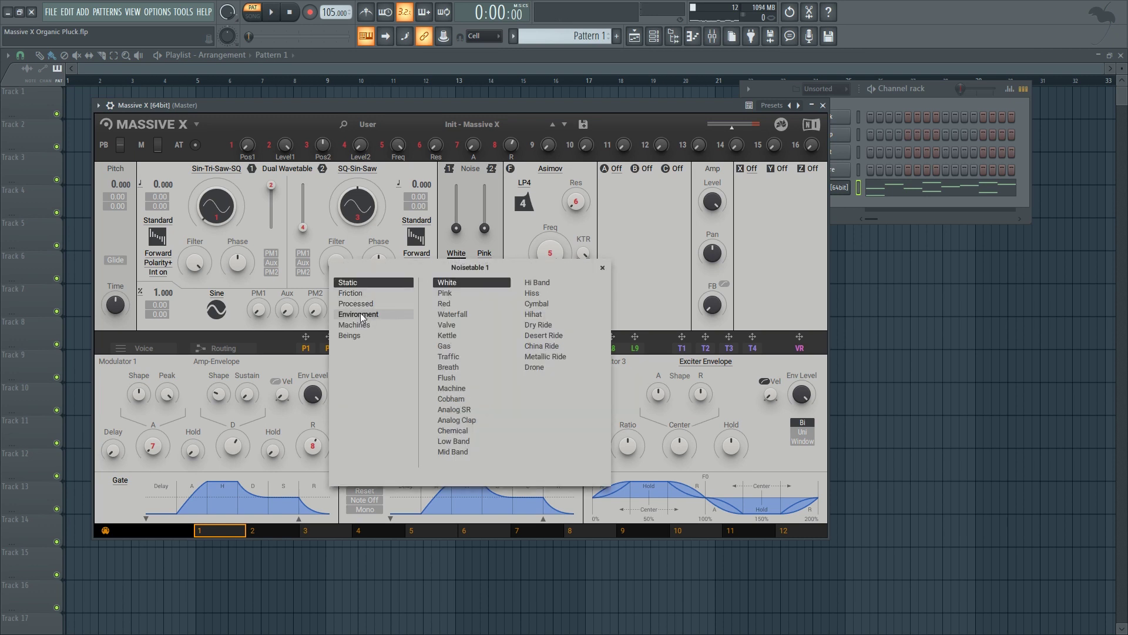
{"action": "left_click", "coordinate": [392, 315]}
{"action": "left_click", "coordinate": [460, 283]}
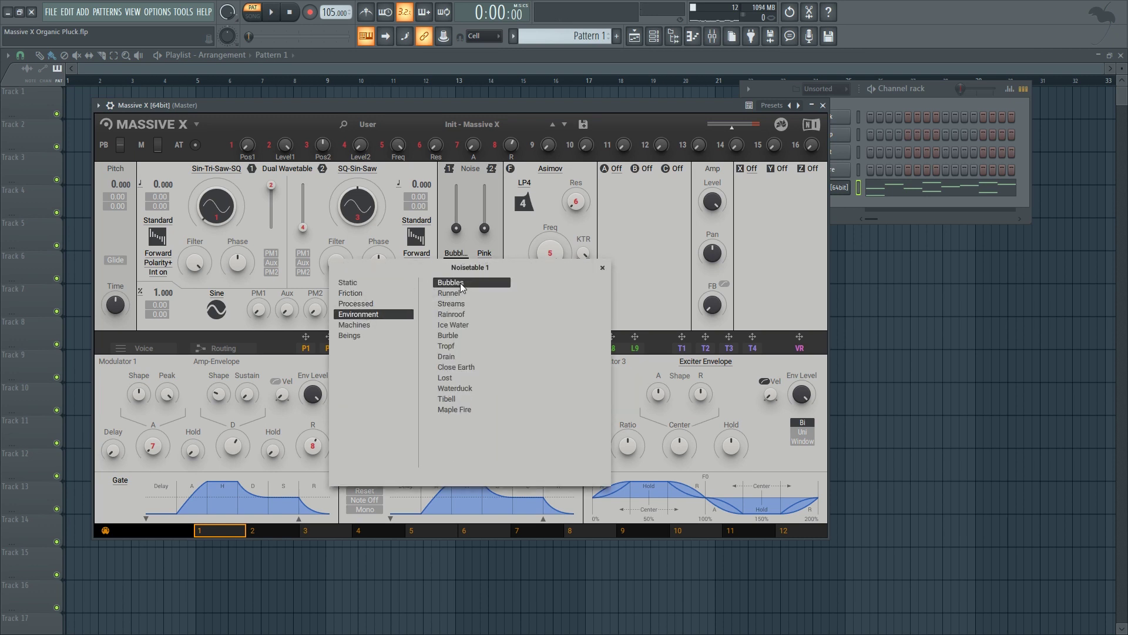
{"action": "left_click", "coordinate": [487, 252]}
{"action": "left_click", "coordinate": [379, 314]}
{"action": "left_click", "coordinate": [452, 315]}
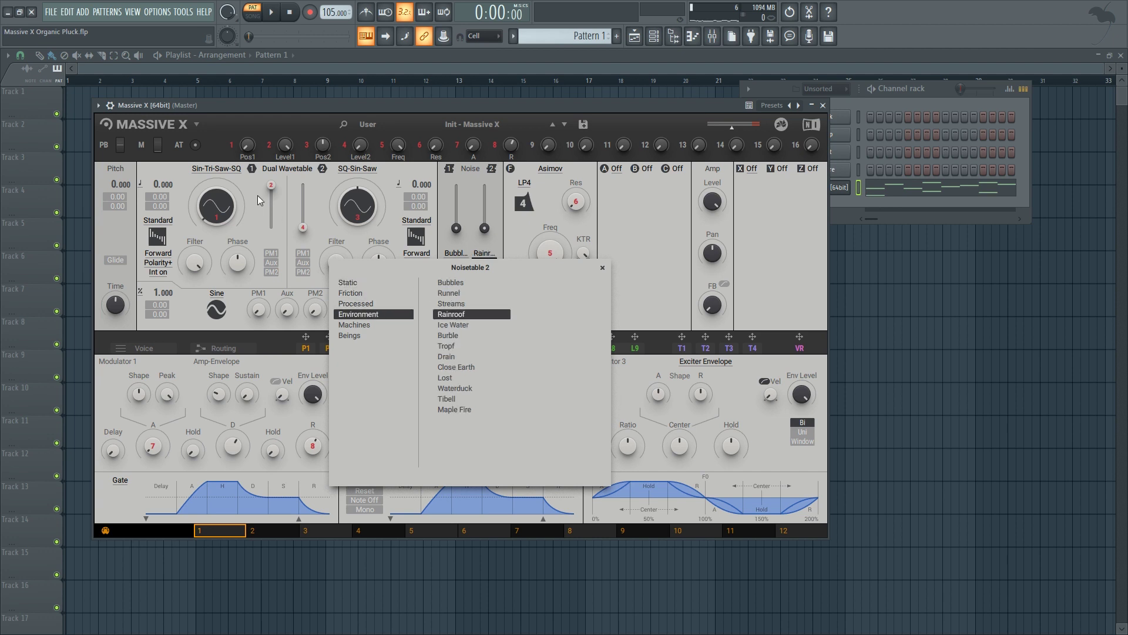
Turn oscillator 1's level down to about 0.056 and set low levels for both noise sources while auditioning them.
{"action": "left_click", "coordinate": [271, 189]}
{"action": "left_click_drag", "start_coordinate": [272, 185], "coordinate": [272, 224]}
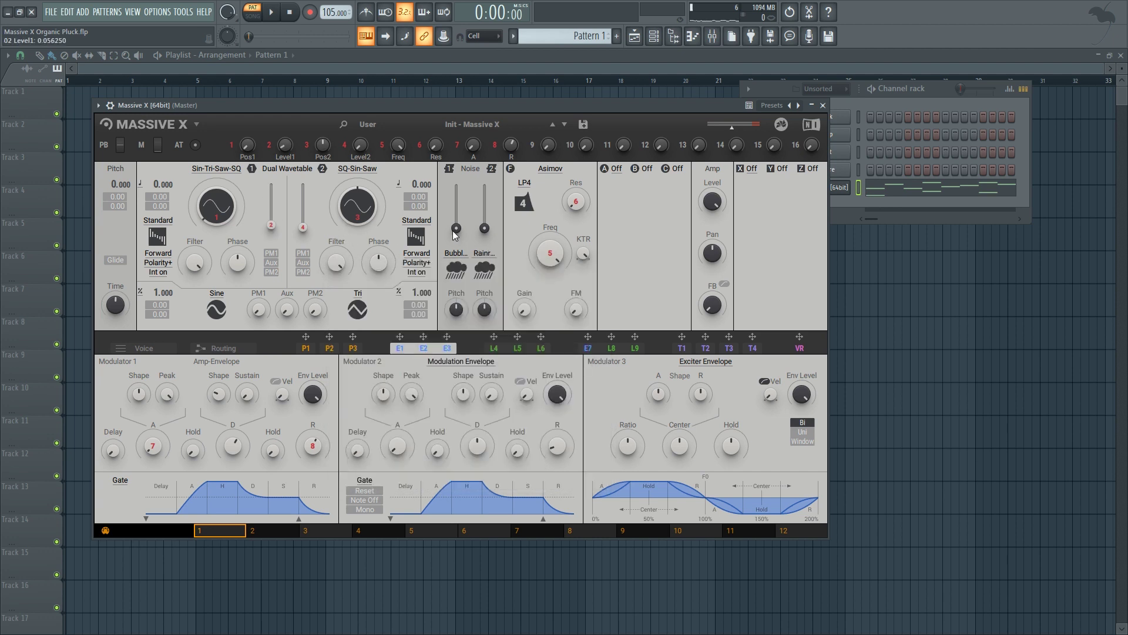
{"action": "key", "text": "space"}
{"action": "left_click_drag", "start_coordinate": [456, 228], "coordinate": [485, 185]}
{"action": "key", "text": "space"}
{"action": "key", "text": "space"}
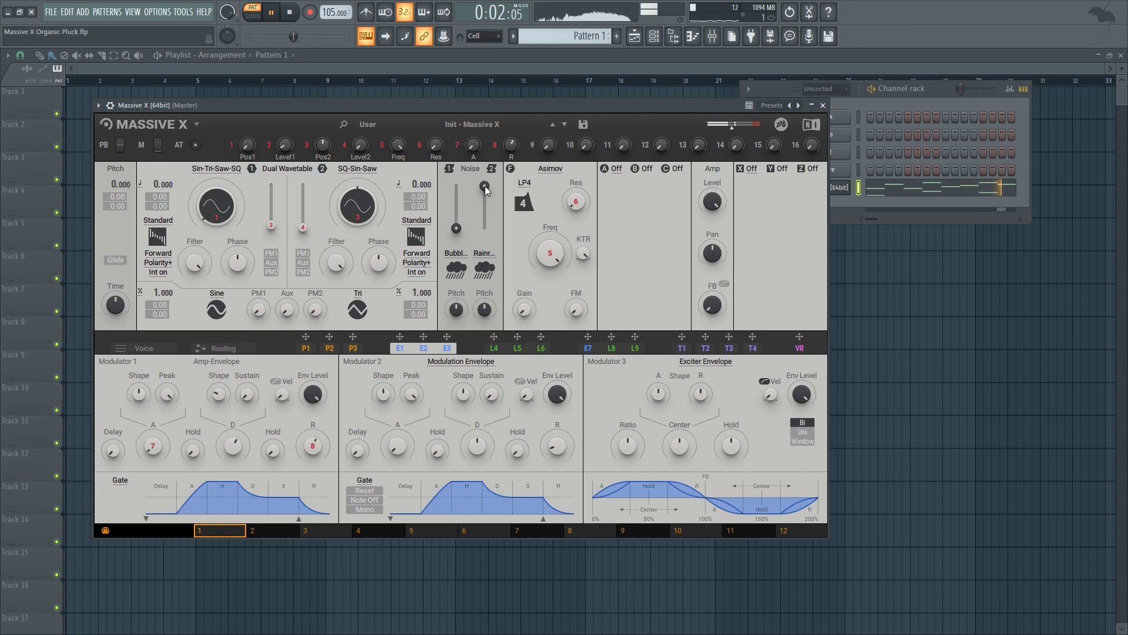
{"action": "key", "text": "space"}
{"action": "left_click_drag", "start_coordinate": [485, 186], "coordinate": [456, 218]}
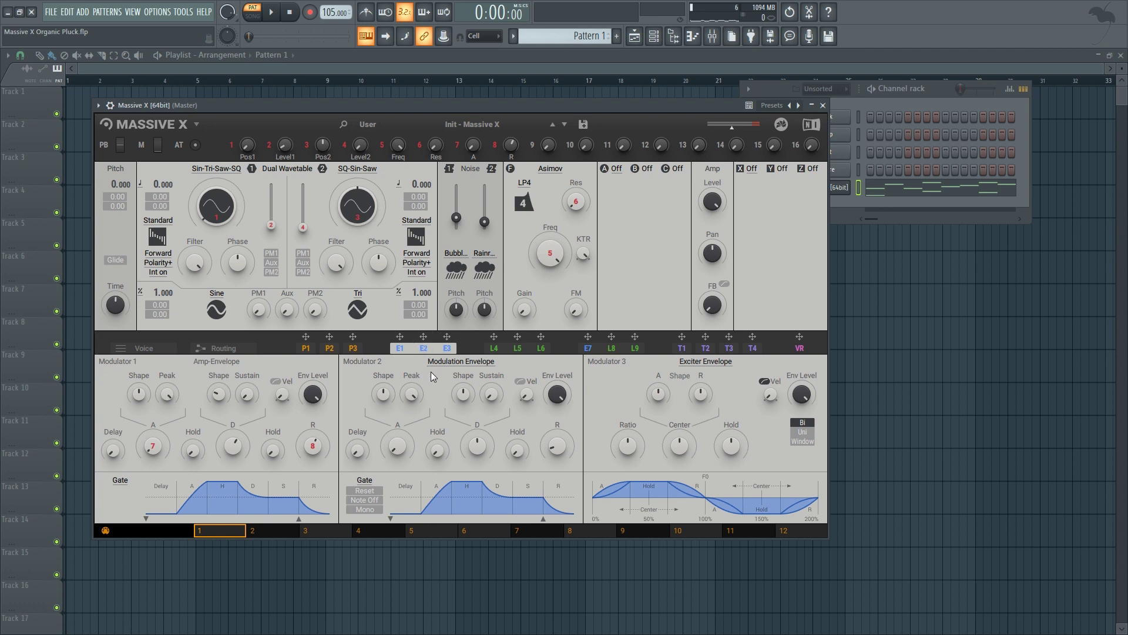
Assign modulation envelope E2 to both noise levels, lengthen its attack and audition the noise.
{"action": "left_click_drag", "start_coordinate": [427, 346], "coordinate": [459, 238]}
{"action": "left_click_drag", "start_coordinate": [457, 217], "coordinate": [458, 219]}
{"action": "left_click", "coordinate": [485, 238]}
{"action": "key", "text": "space"}
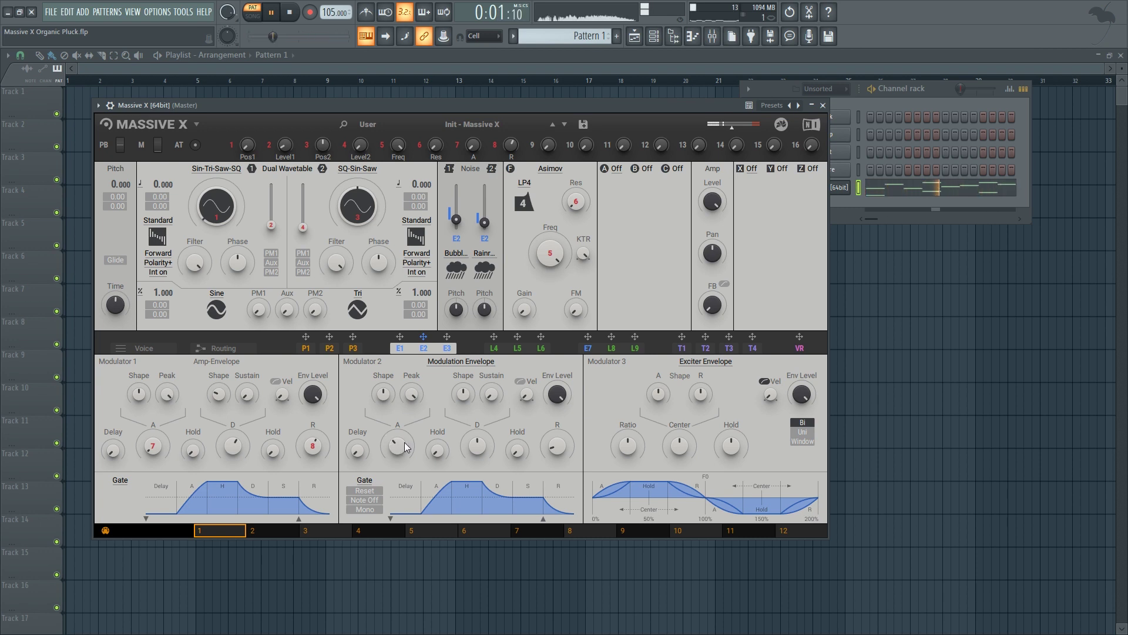
{"action": "key", "text": "space"}
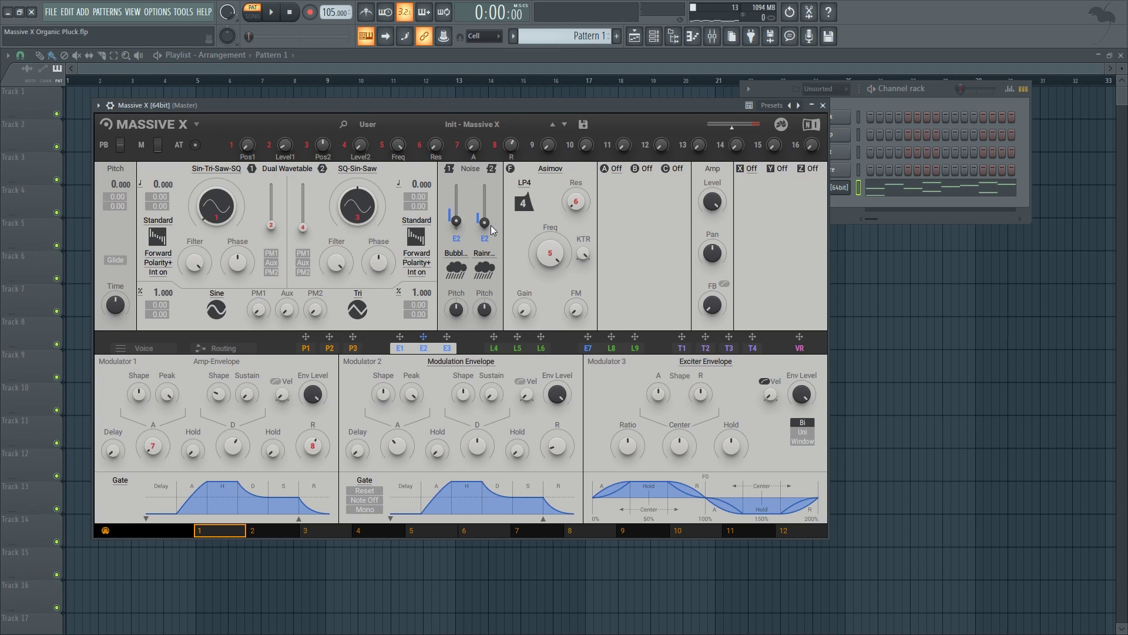
Restore oscillator 1's level to 1.0 and audition it together with the noise layers.
{"action": "left_click_drag", "start_coordinate": [270, 224], "coordinate": [271, 185]}
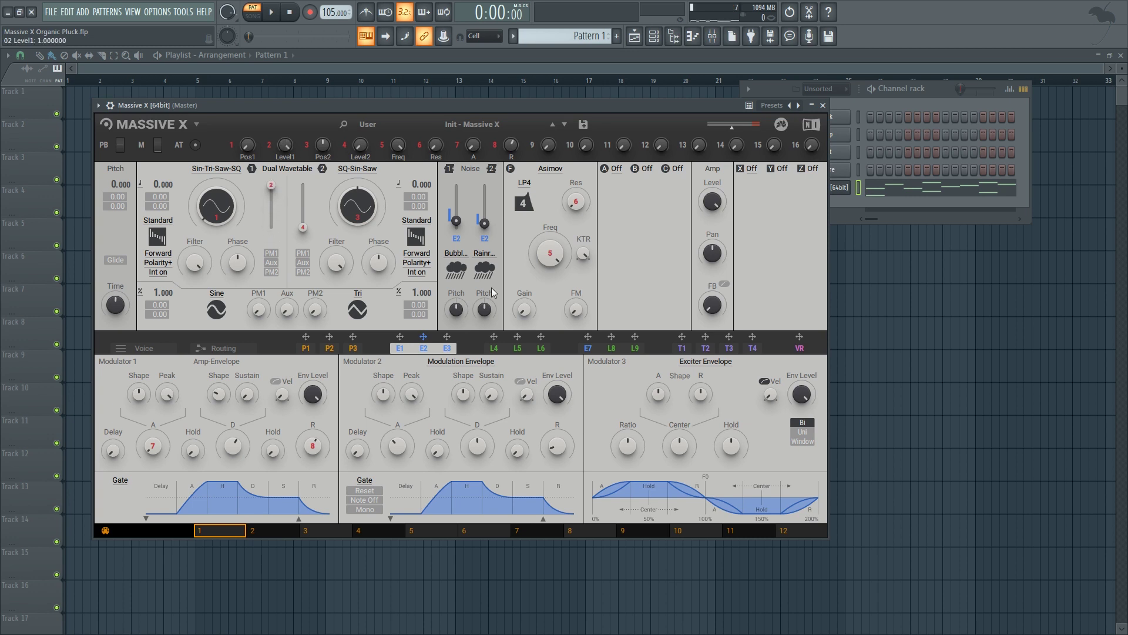
{"action": "key", "text": "space"}
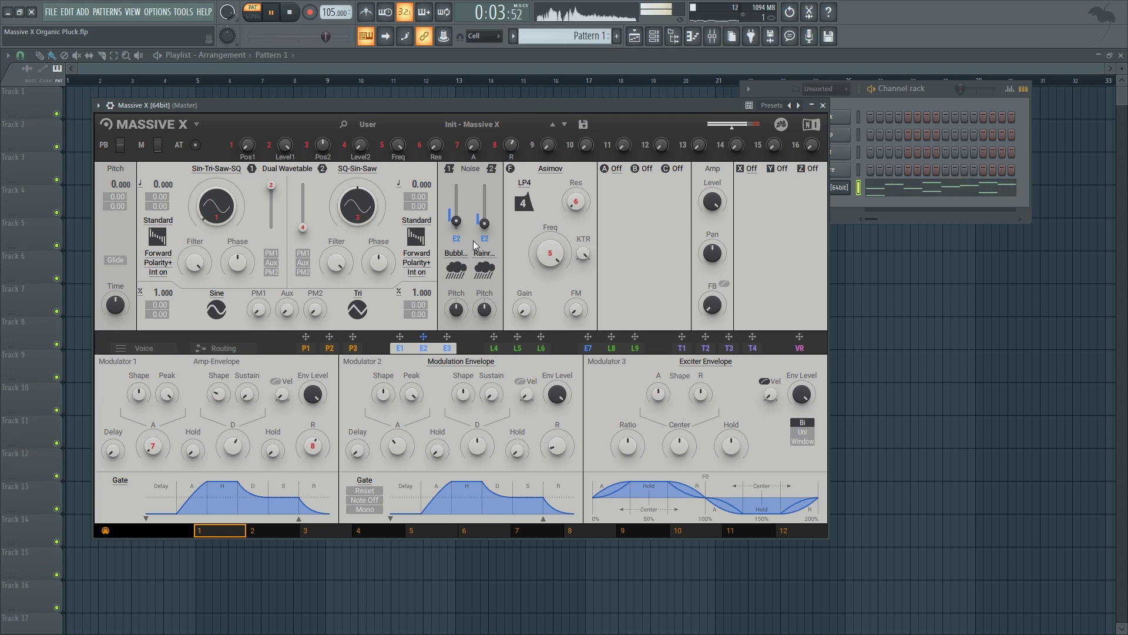
{"action": "key", "text": "space"}
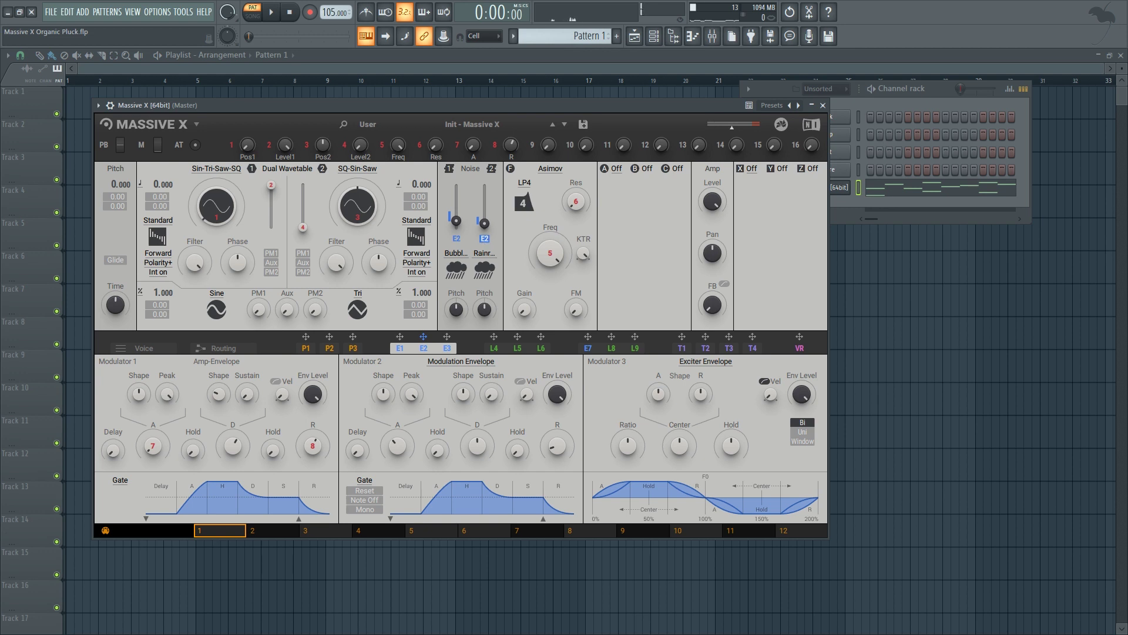
Load a Reverb into effect slot X and audition the pattern with it.
{"action": "left_click", "coordinate": [752, 168]}
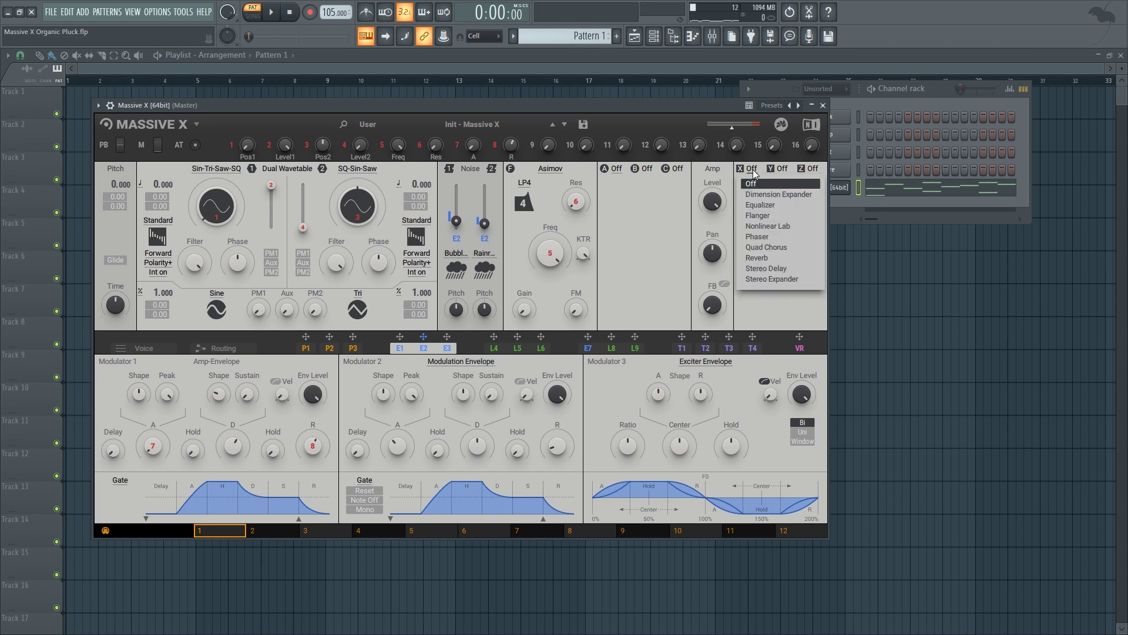
{"action": "left_click", "coordinate": [760, 257]}
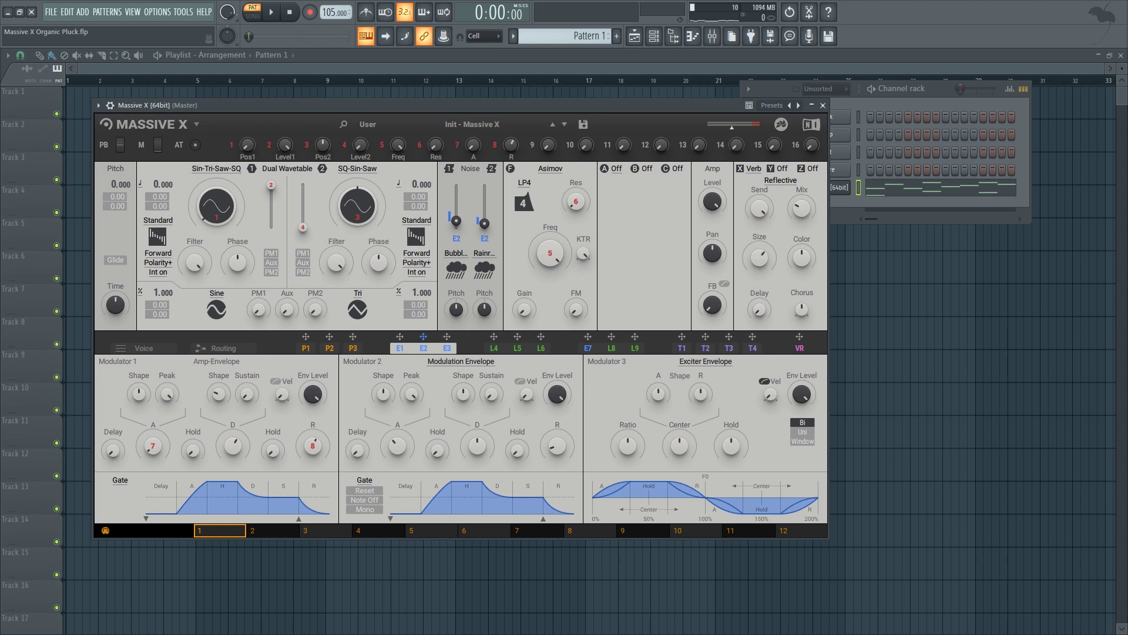
{"action": "key", "text": "space"}
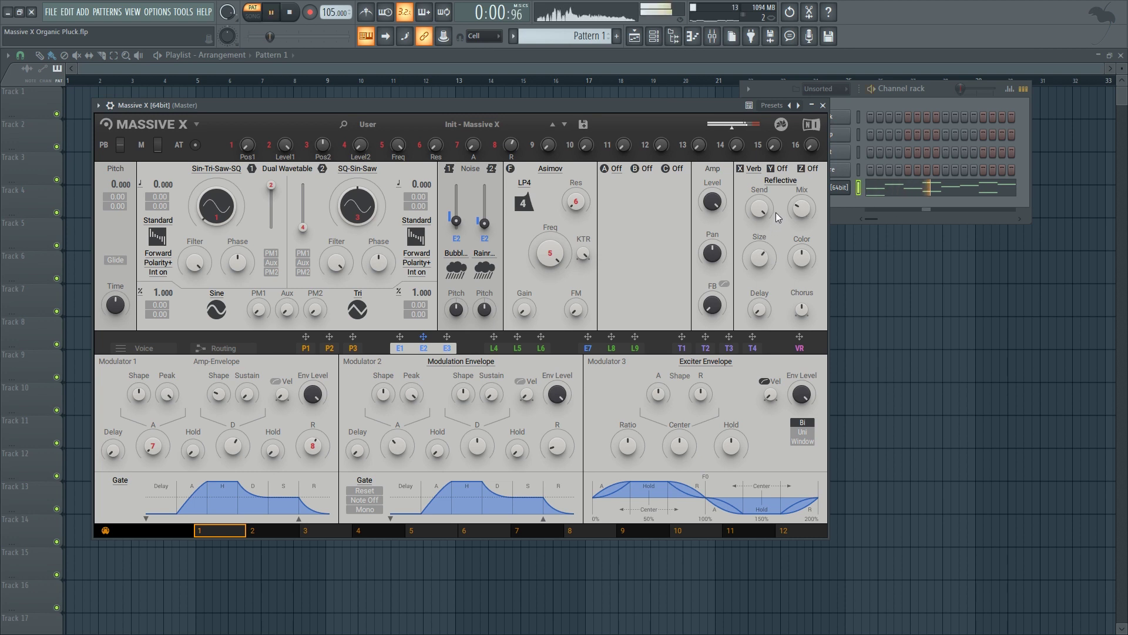
{"action": "key", "text": "space"}
Load a Dimension Expander into effect slot Y and audition the pattern with it.
{"action": "left_click", "coordinate": [781, 168]}
{"action": "left_click", "coordinate": [782, 168]}
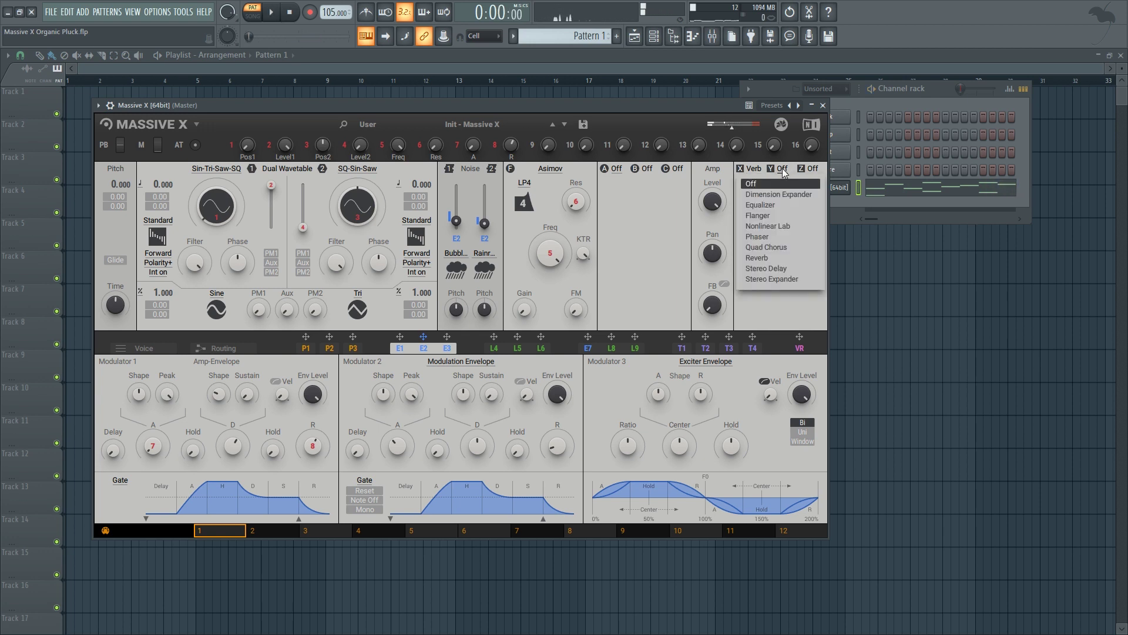
{"action": "left_click", "coordinate": [783, 193]}
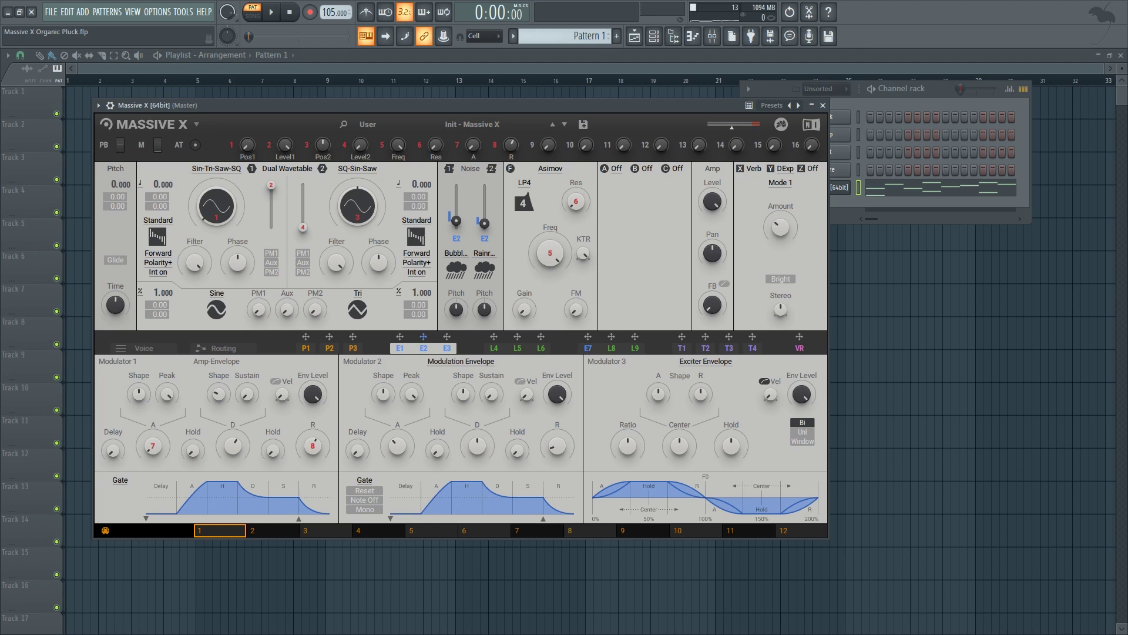
{"action": "key", "text": "space"}
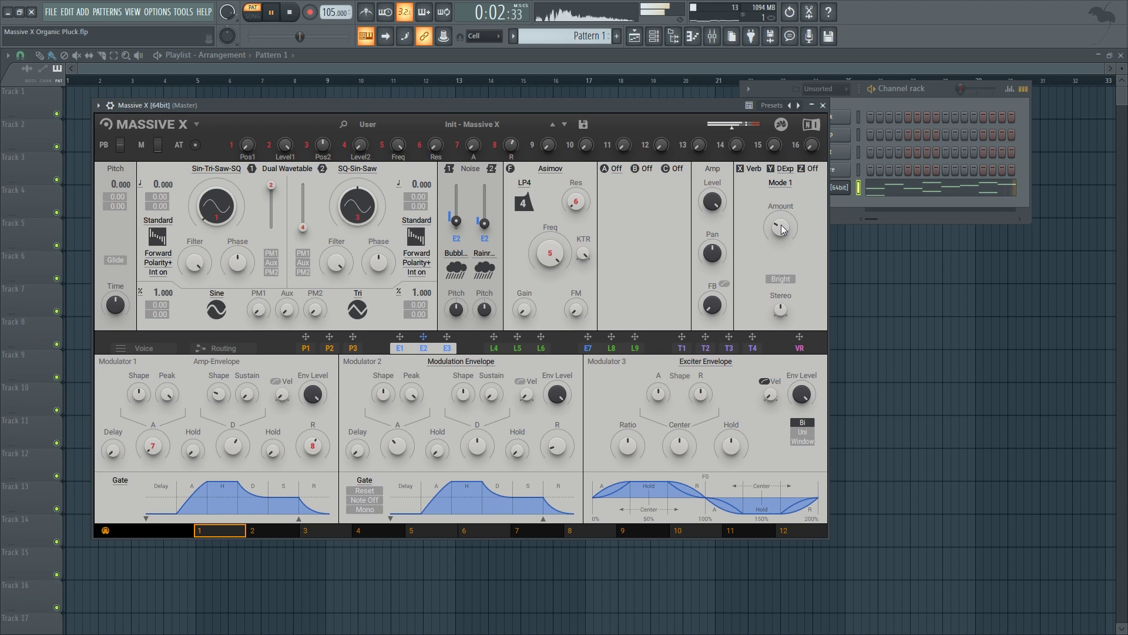
{"action": "key", "text": "space"}
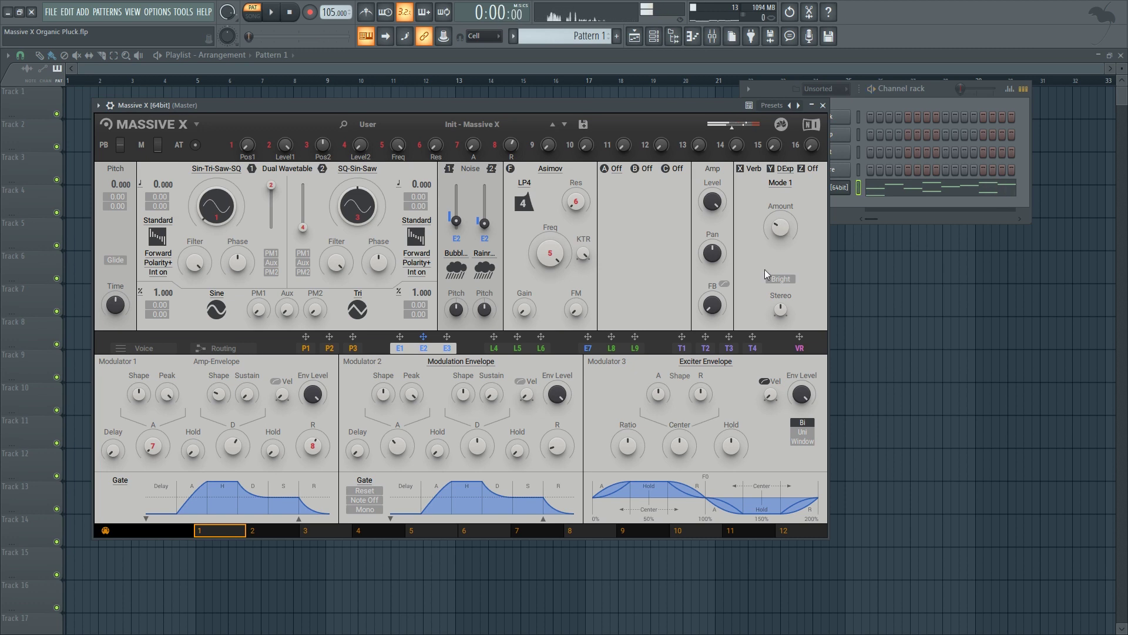
Check tracker T1's response to note pitch during playback and assign it to the pitch of both noise sources.
{"action": "left_click", "coordinate": [681, 348]}
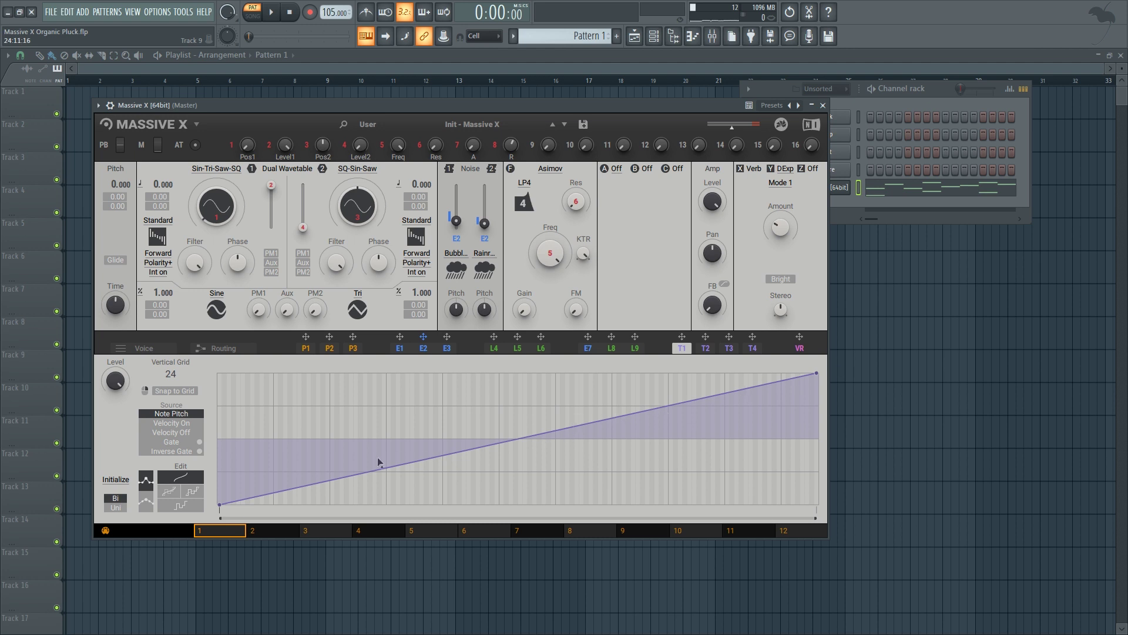
{"action": "key", "text": "space"}
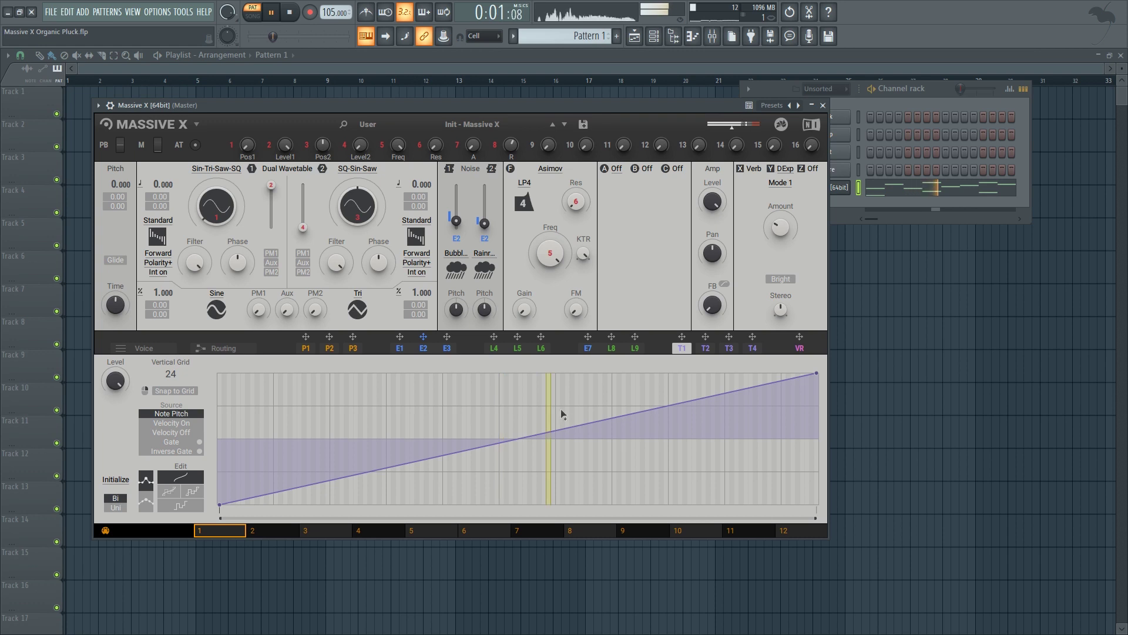
{"action": "key", "text": "space"}
{"action": "left_click_drag", "start_coordinate": [686, 342], "coordinate": [448, 323]}
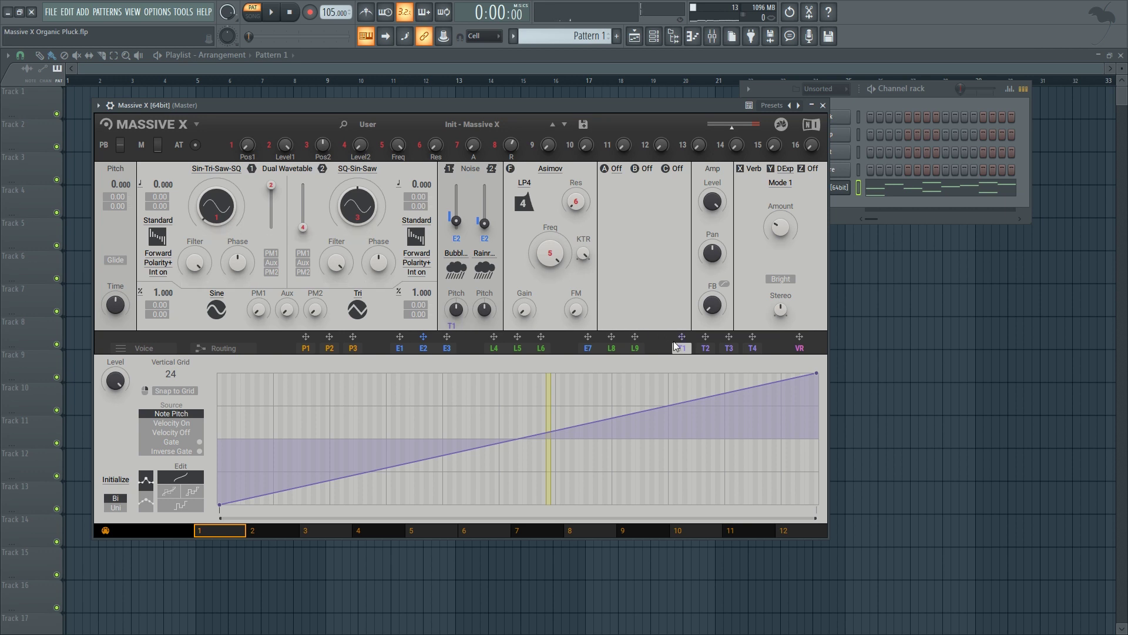
{"action": "left_click_drag", "start_coordinate": [681, 342], "coordinate": [482, 327]}
Turn oscillator 1's level down to 0 and raise T1's modulation amount on both noise pitches while auditioning the noise.
{"action": "key", "text": "space"}
{"action": "left_click_drag", "start_coordinate": [267, 183], "coordinate": [267, 230]}
{"action": "key", "text": "space"}
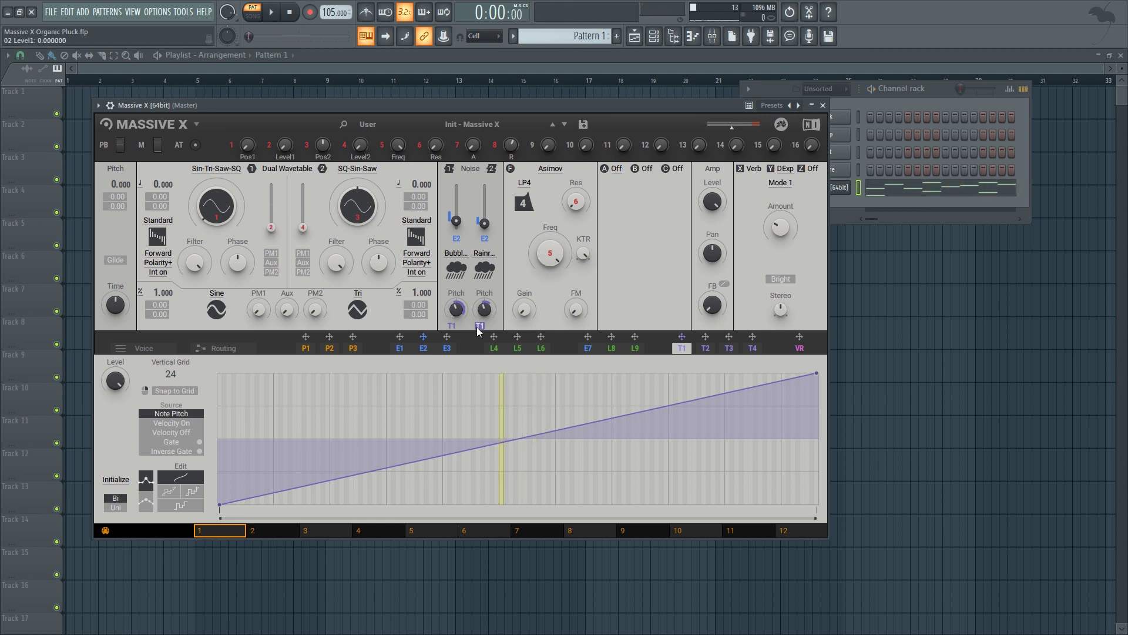
{"action": "key", "text": "space"}
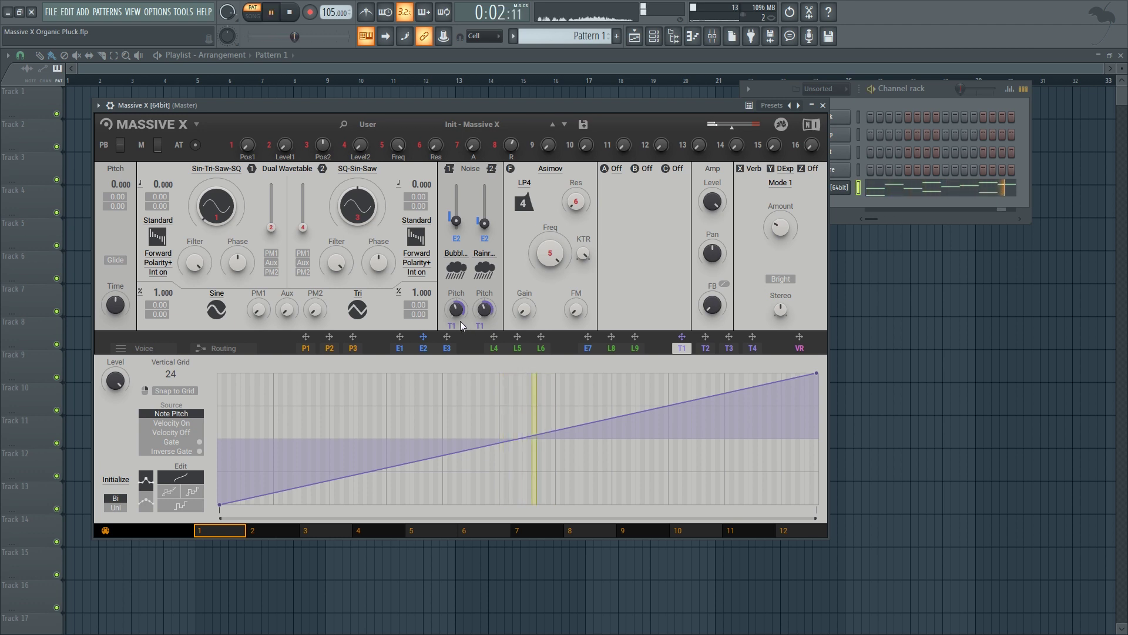
{"action": "key", "text": "space"}
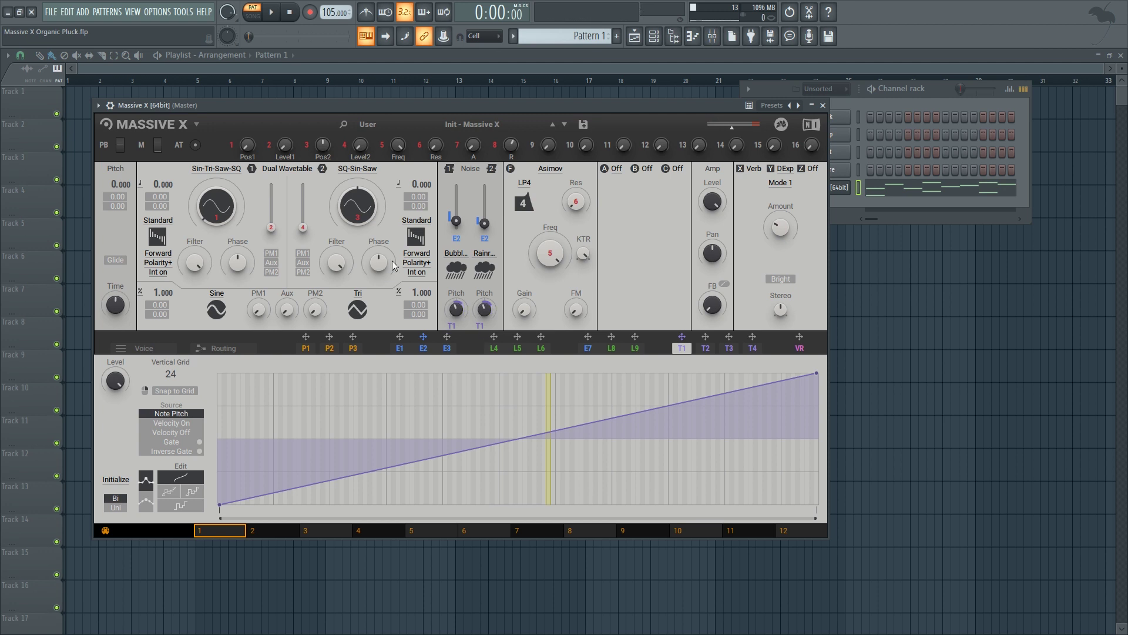
Bring oscillator 1's level back up to 1.0 and audition the full pluck with pitch-tracked noise.
{"action": "left_click_drag", "start_coordinate": [270, 227], "coordinate": [271, 184]}
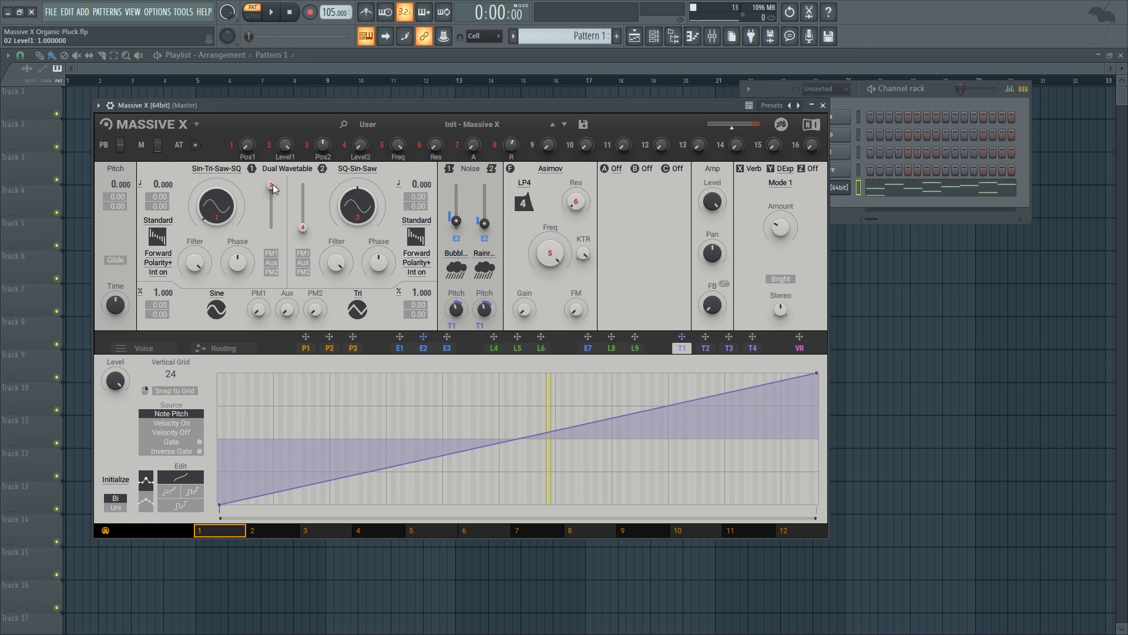
{"action": "key", "text": "space"}
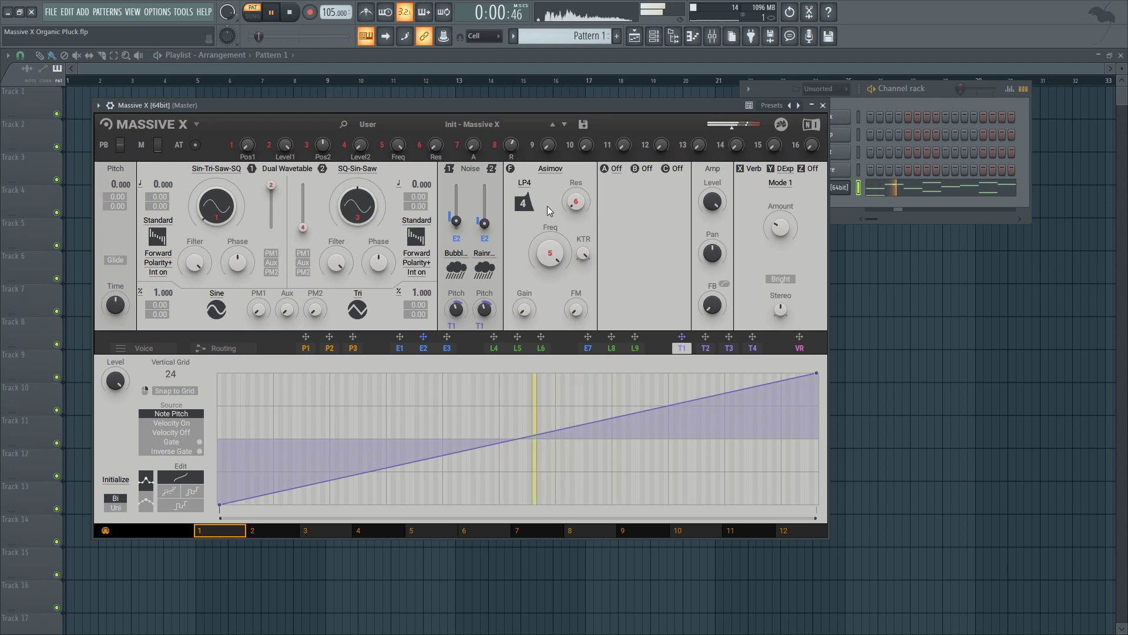
{"action": "key", "text": "space"}
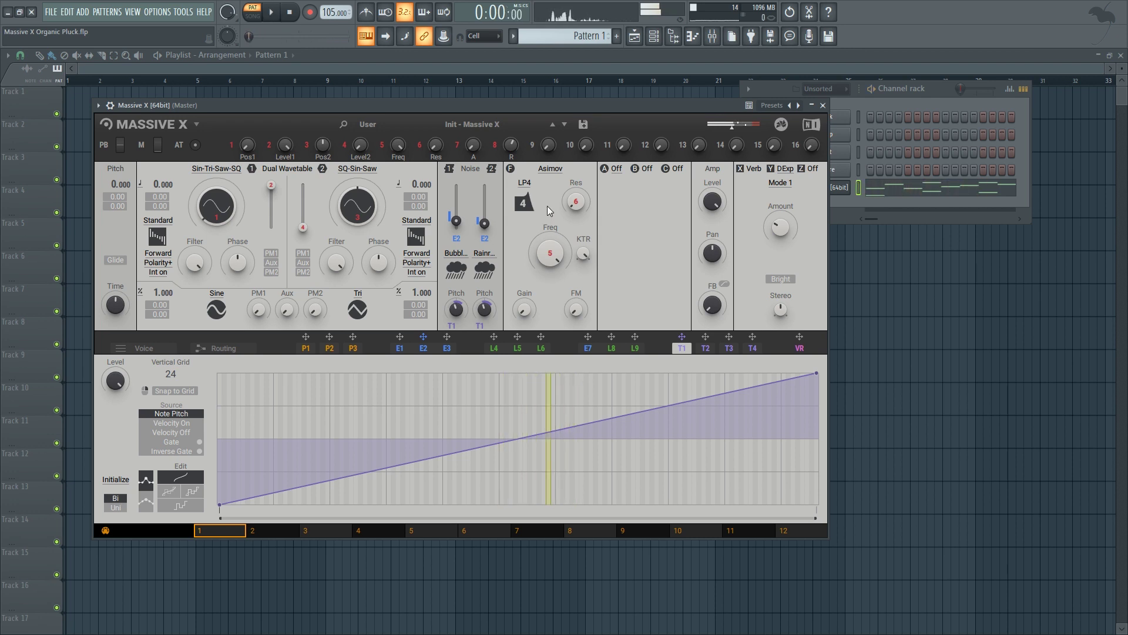
Route the Massive X channel to mixer insert 11 and load Fruity Delay 3 into its first effect slot.
{"action": "left_click", "coordinate": [711, 36]}
{"action": "right_click", "coordinate": [408, 297]}
{"action": "mouse_move", "coordinate": [457, 332]}
{"action": "left_click", "coordinate": [593, 330]}
{"action": "left_click", "coordinate": [806, 265]}
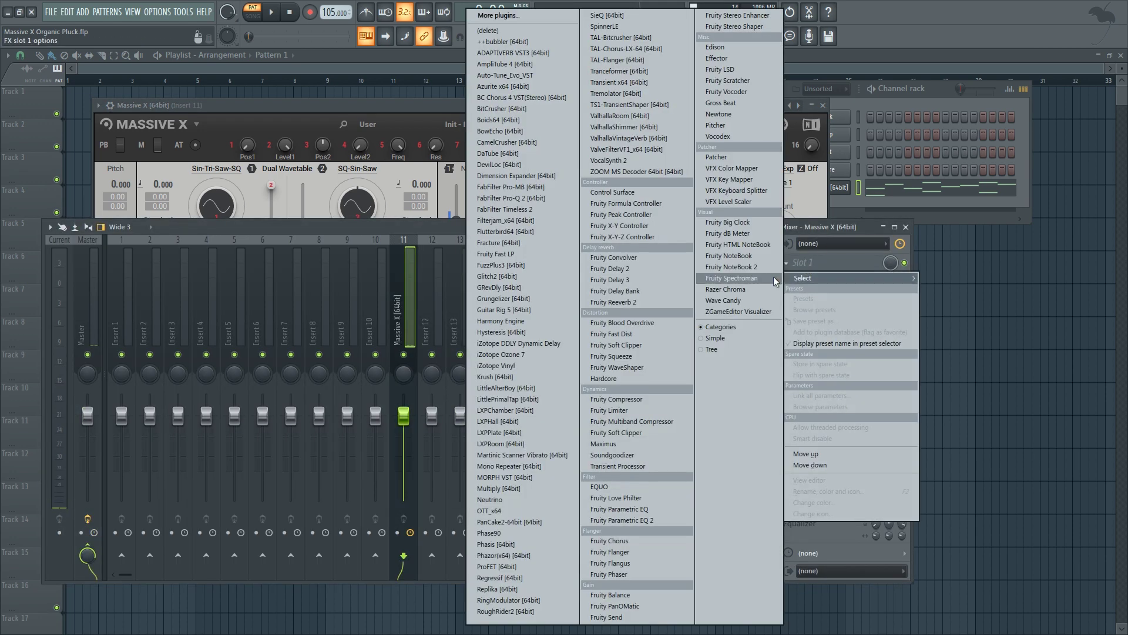
{"action": "left_click", "coordinate": [609, 279]}
Set Fruity Delay 3's time to 6:0 and its feedback level to 17.6%, close it and audition the delayed pluck.
{"action": "left_click_drag", "start_coordinate": [219, 165], "coordinate": [218, 157]}
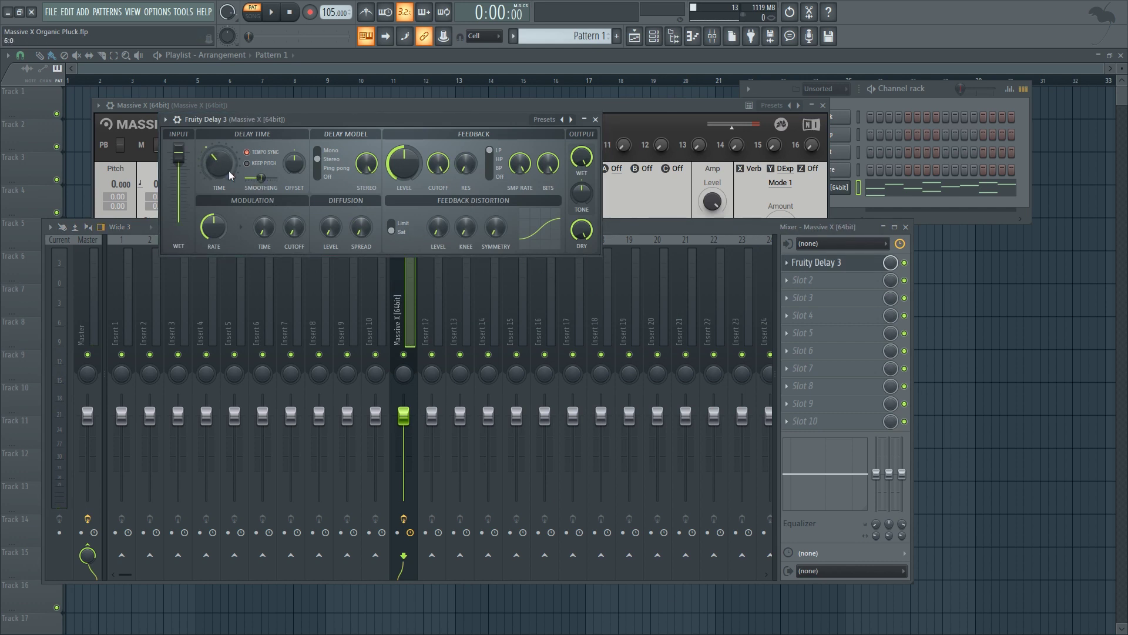
{"action": "left_click_drag", "start_coordinate": [404, 163], "coordinate": [403, 174]}
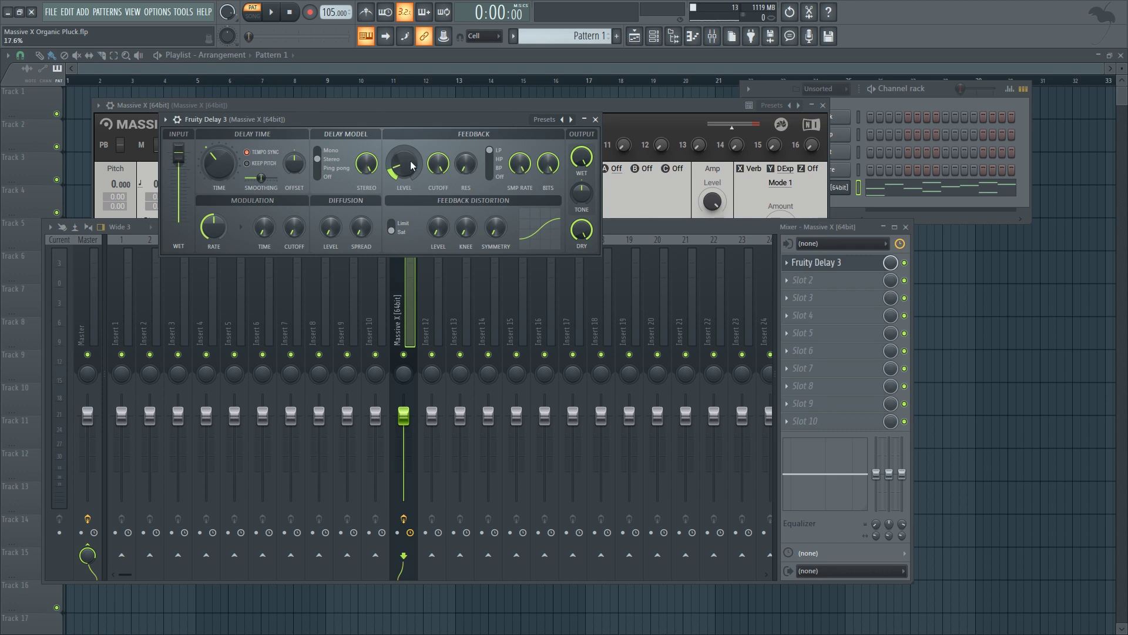
{"action": "left_click", "coordinate": [595, 119]}
{"action": "left_click", "coordinate": [606, 110]}
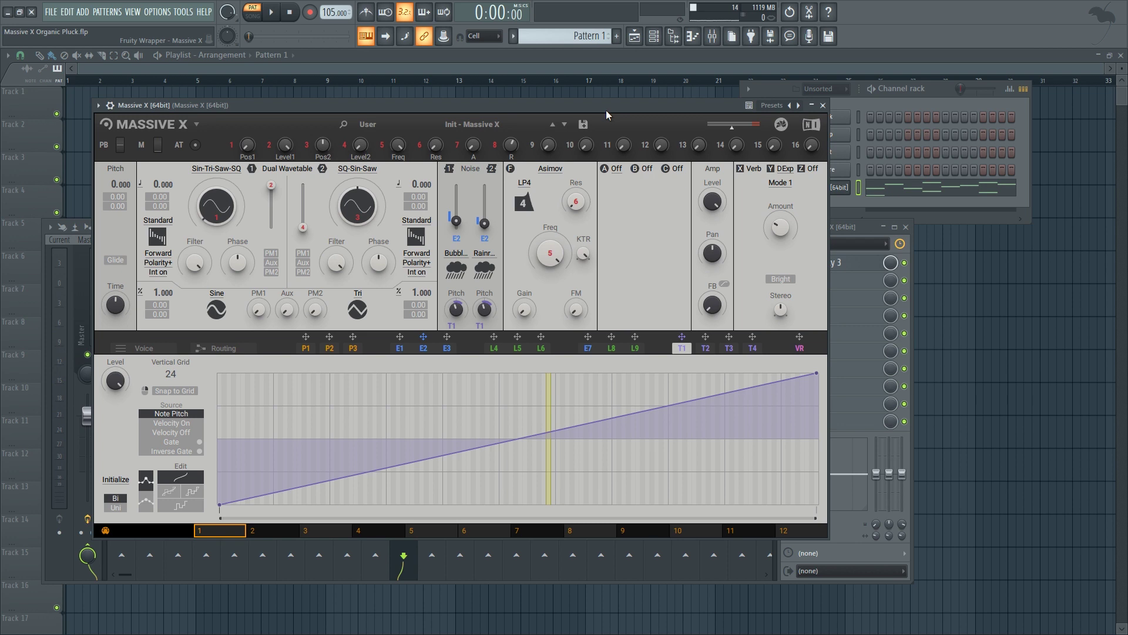
{"action": "key", "text": "space"}
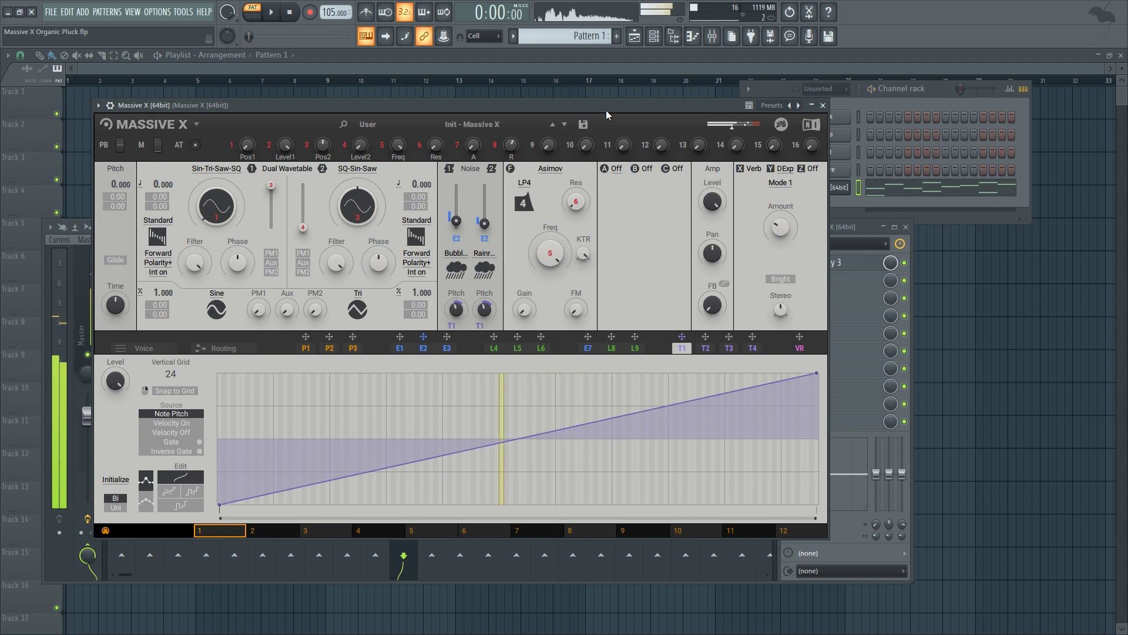
{"action": "key", "text": "space"}
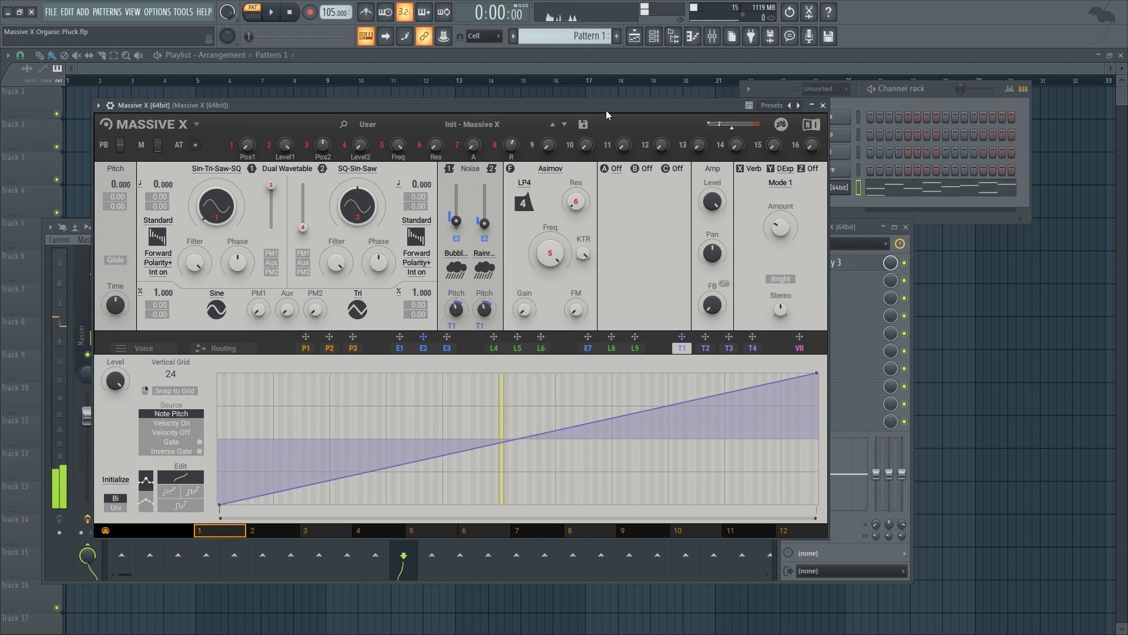